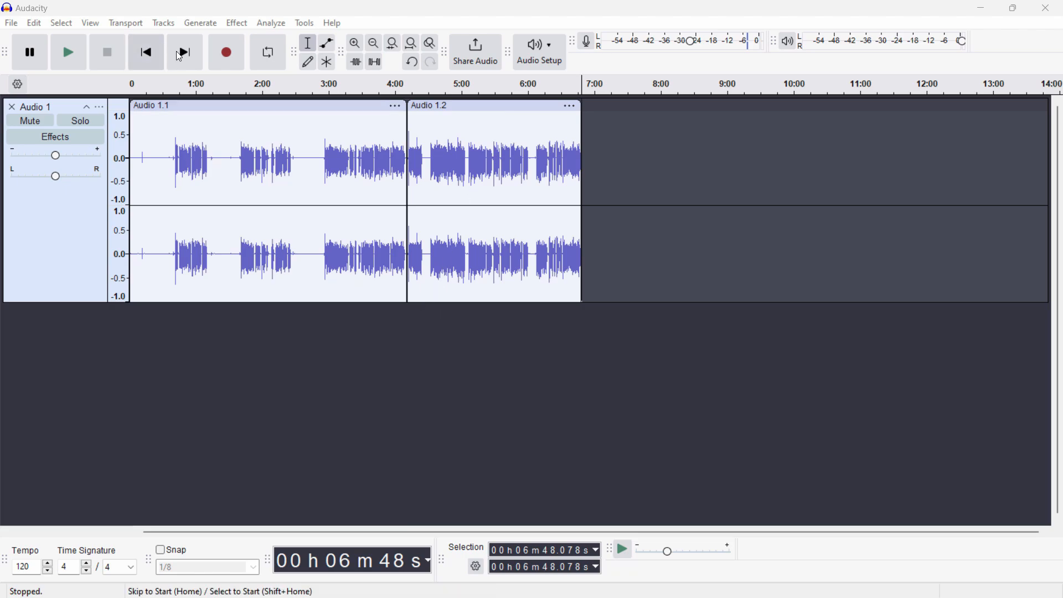
Select the first audio clip and add a label named 279 over it.
{"action": "left_click", "coordinate": [314, 104]}
{"action": "left_click", "coordinate": [211, 370]}
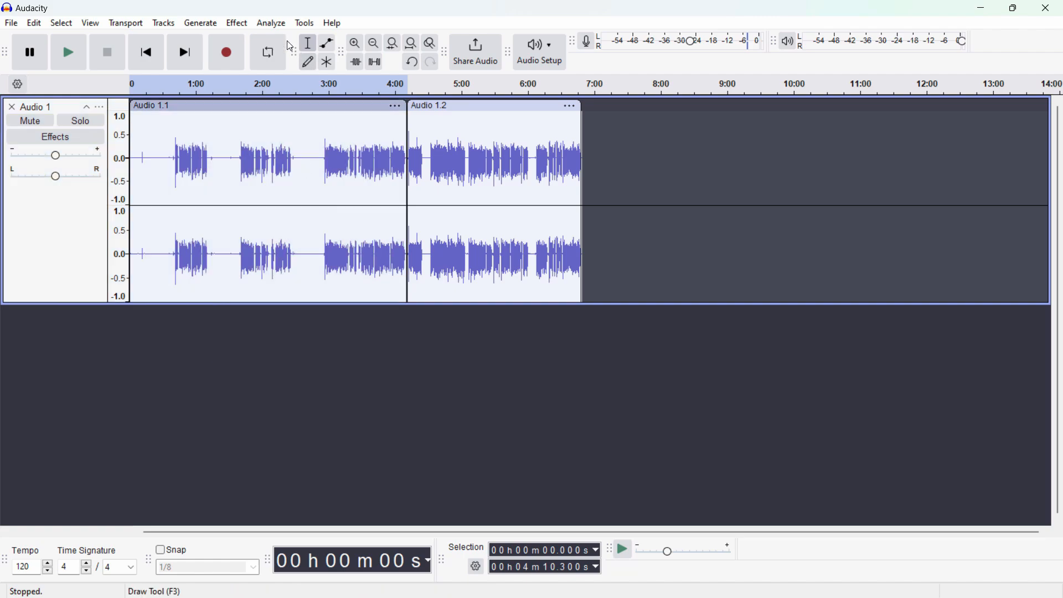
{"action": "left_click", "coordinate": [211, 106]}
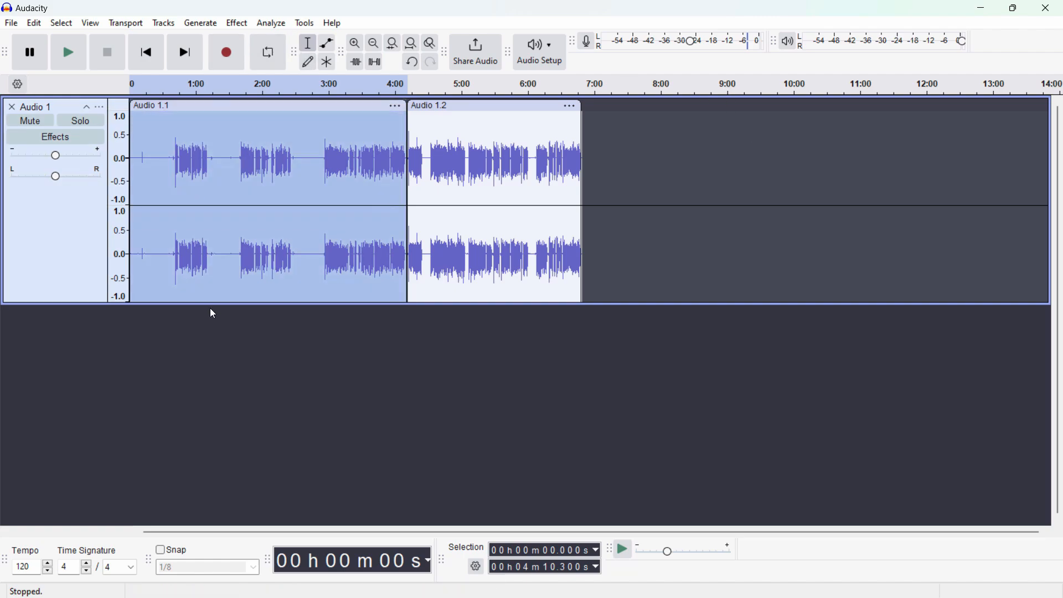
{"action": "key", "text": "ctrl+b"}
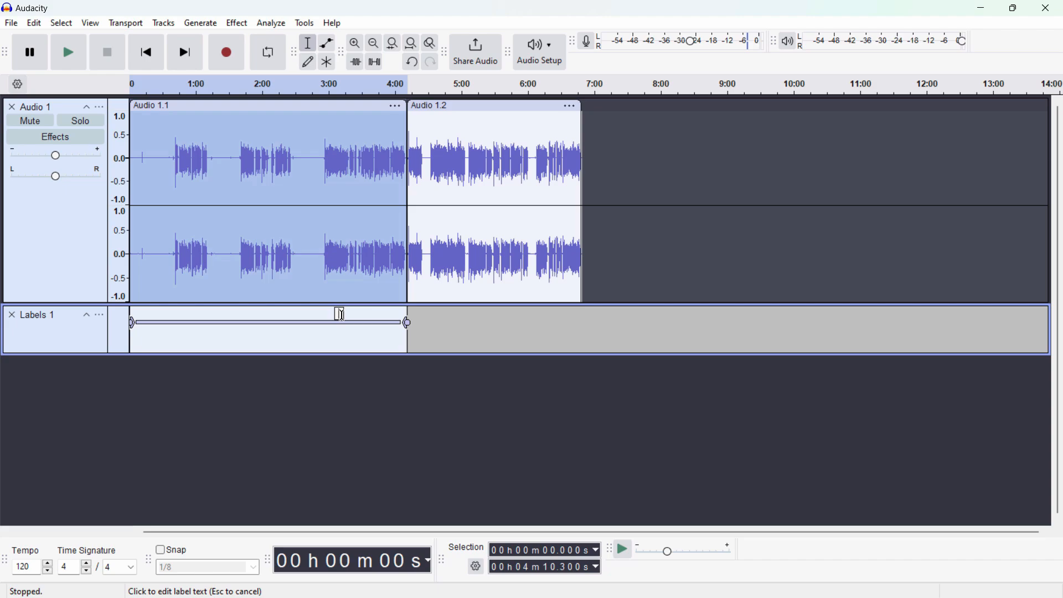
{"action": "type", "text": "279"}
{"action": "left_click", "coordinate": [526, 332]}
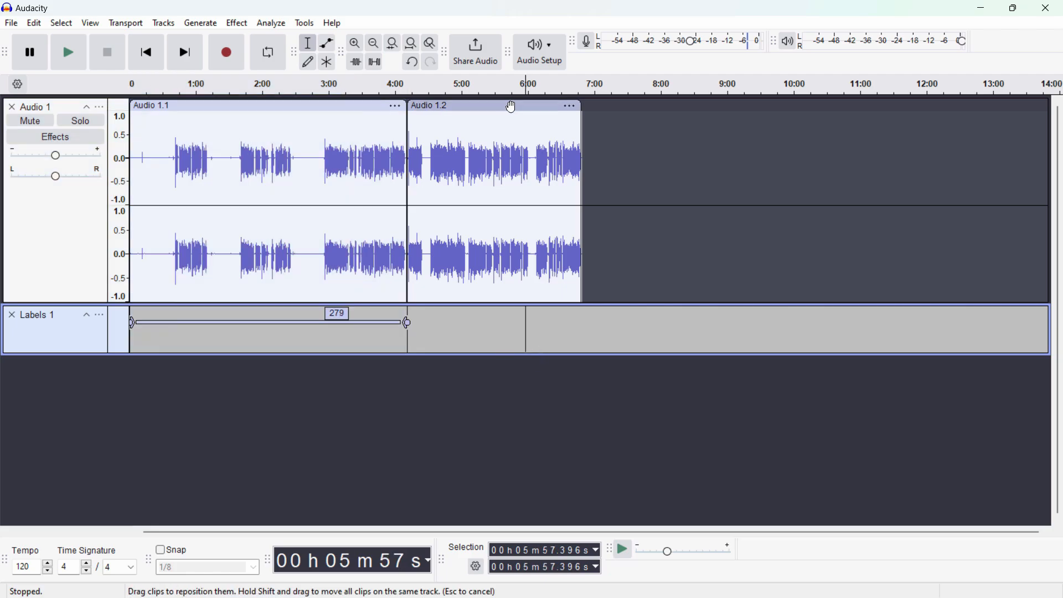
Split the second audio clip in the silent gap at about 6 min 5 s.
{"action": "left_click", "coordinate": [512, 108]}
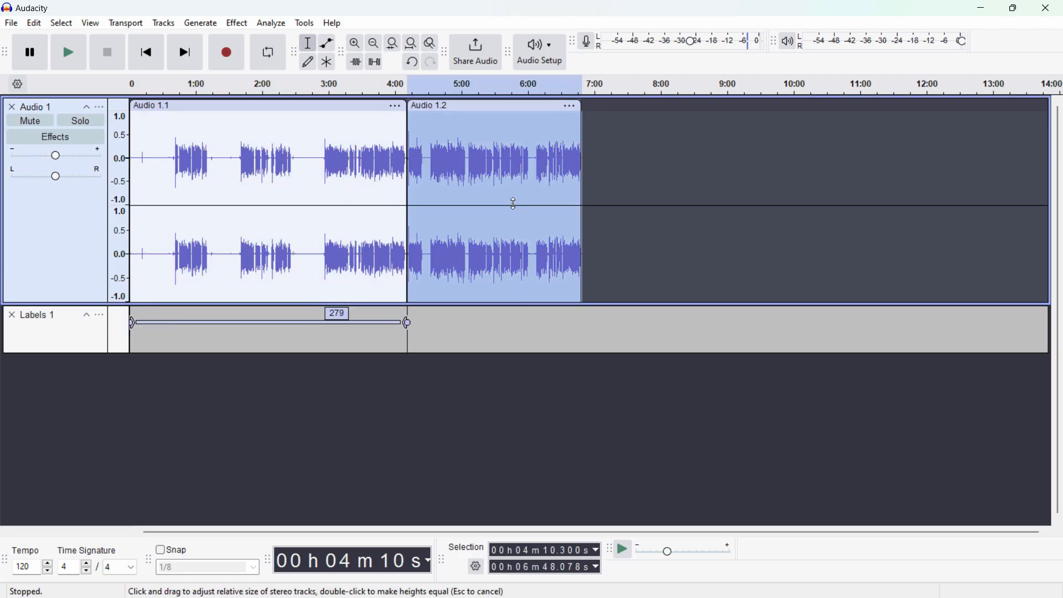
{"action": "left_click", "coordinate": [535, 175]}
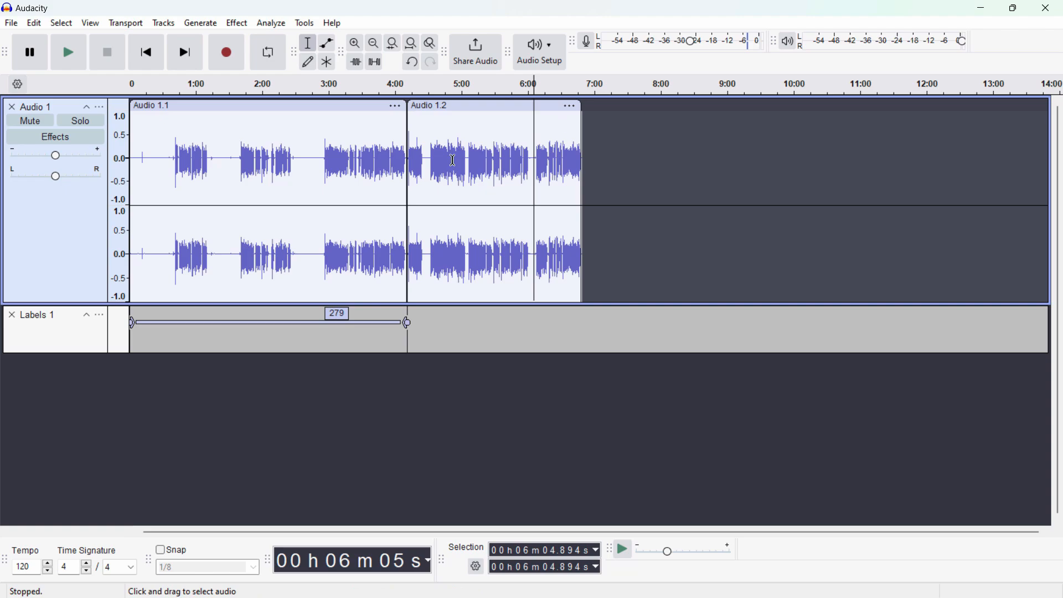
{"action": "right_click", "coordinate": [533, 117]}
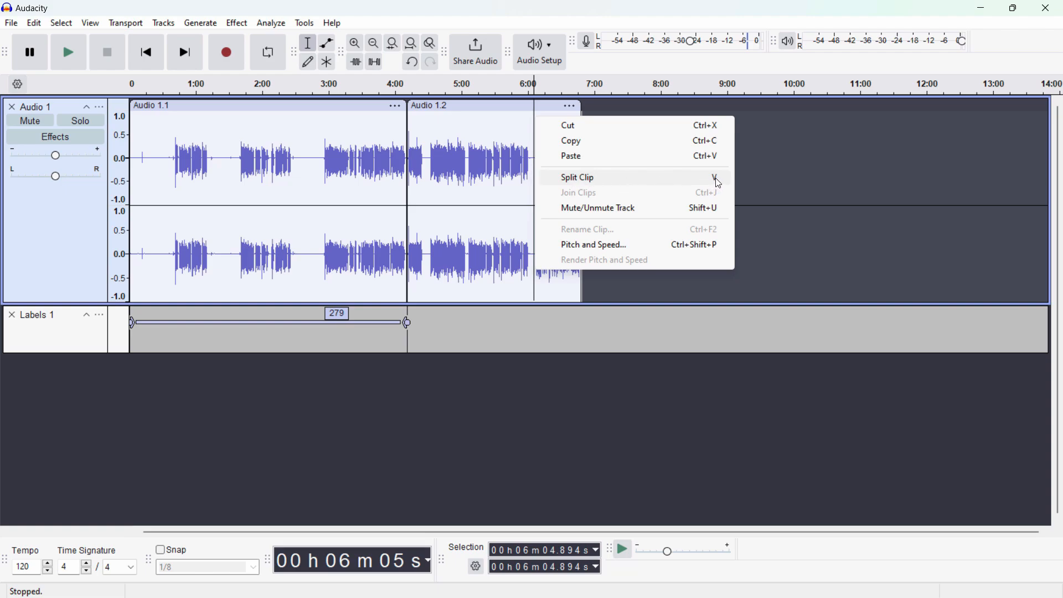
{"action": "left_click", "coordinate": [534, 273]}
{"action": "key", "text": "v"}
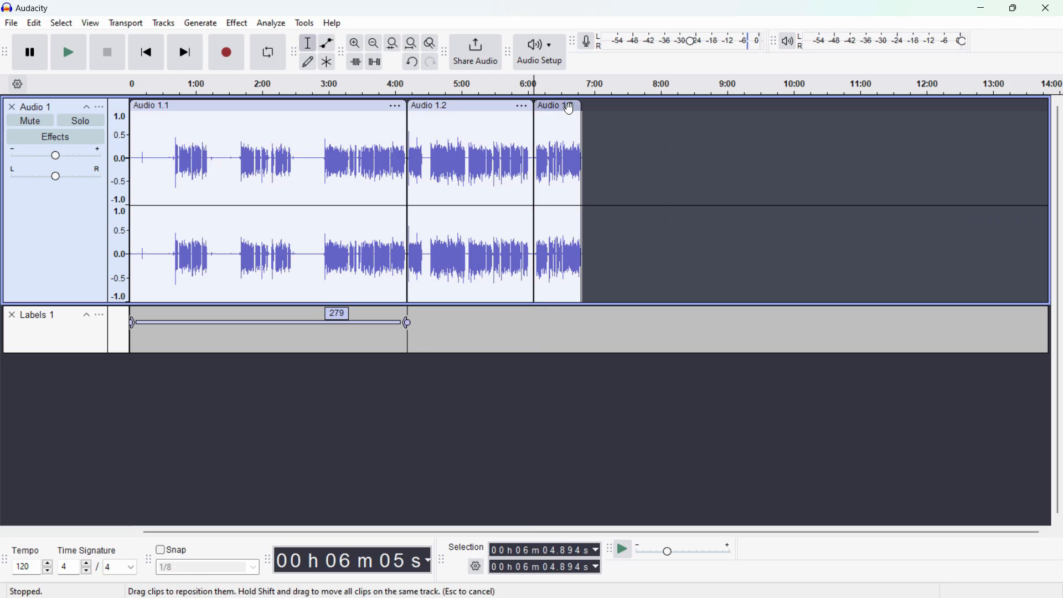
Select across the split at about 6 min 5 s and join the two clips again.
{"action": "scroll", "coordinate": [537, 231], "scroll_direction": "up", "scroll_amount": 5}
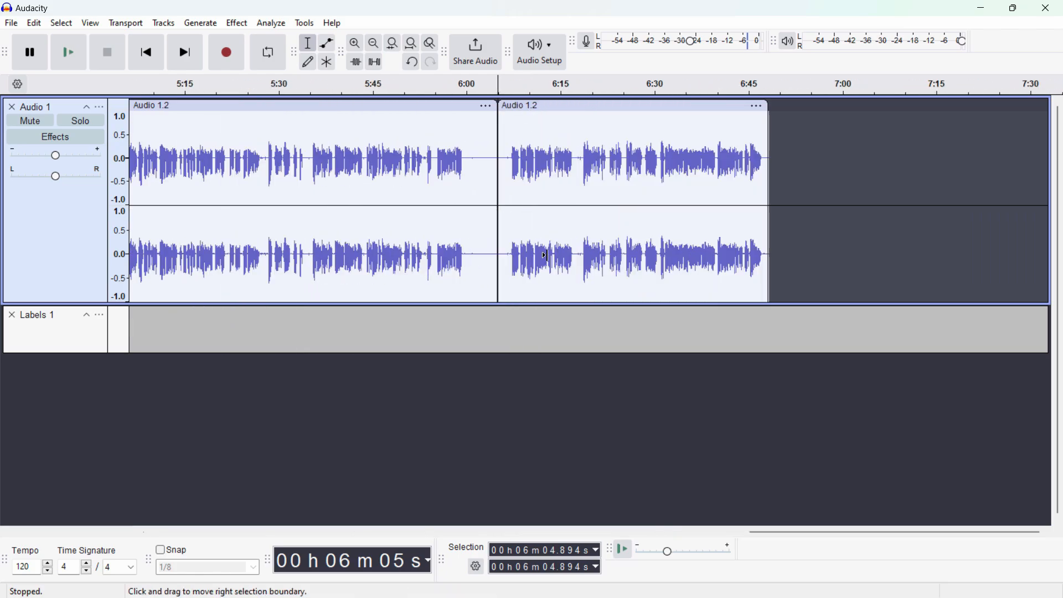
{"action": "left_click", "coordinate": [492, 106]}
{"action": "left_click", "coordinate": [502, 128]}
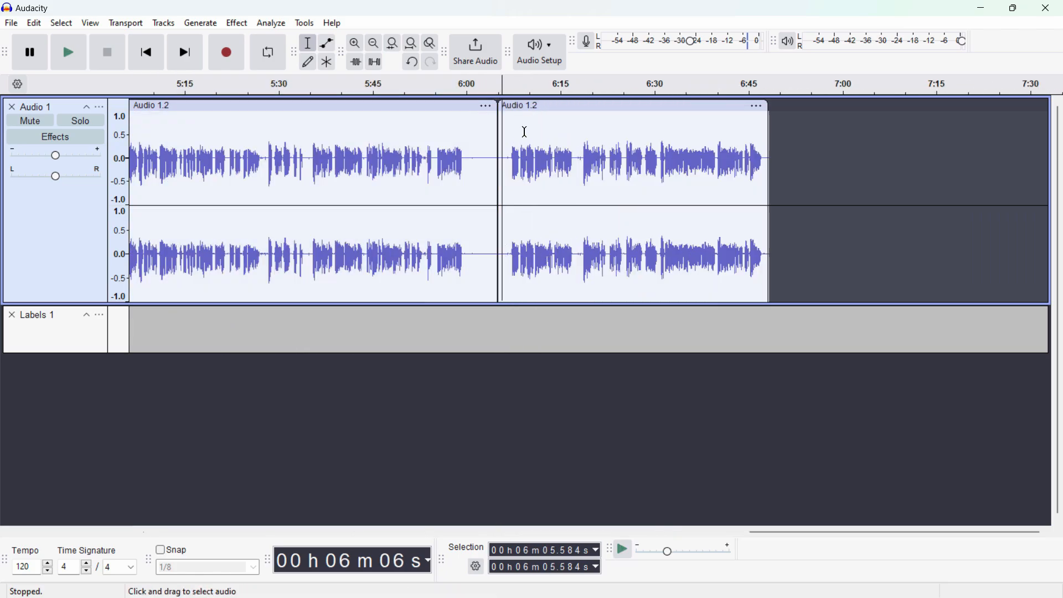
{"action": "left_click_drag", "start_coordinate": [504, 209], "coordinate": [477, 213]}
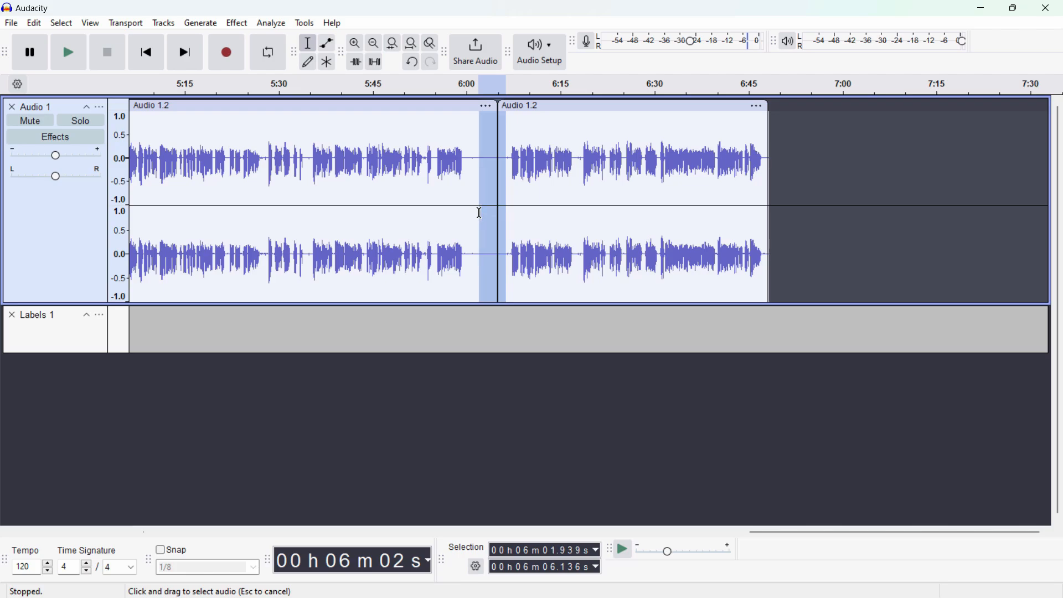
{"action": "right_click", "coordinate": [491, 142]}
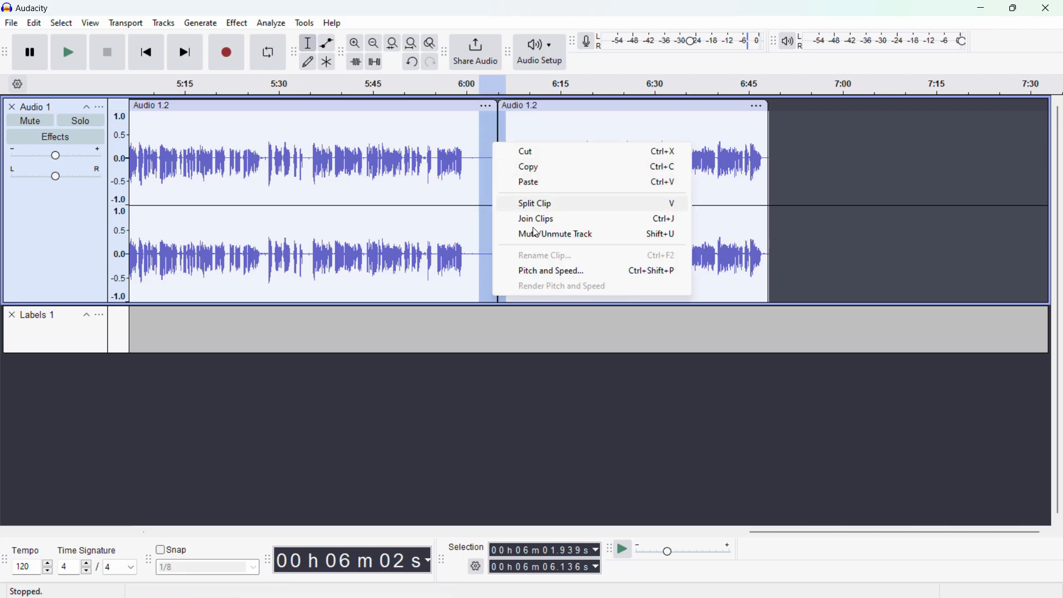
{"action": "left_click", "coordinate": [535, 221]}
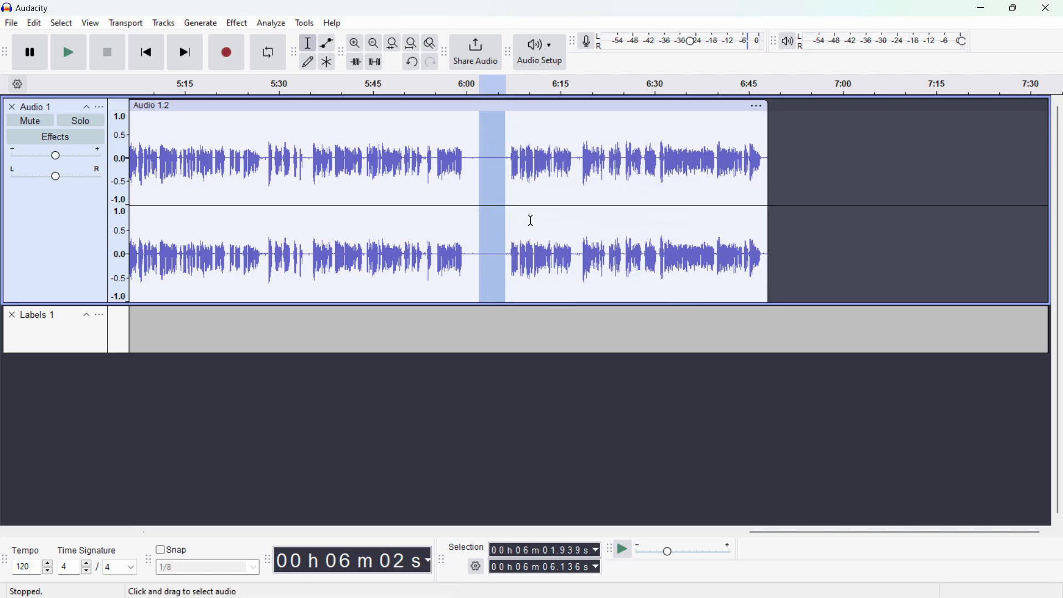
{"action": "left_click", "coordinate": [500, 255]}
Select the whole second audio clip and add a label named 1036 over it.
{"action": "scroll", "coordinate": [582, 296], "scroll_direction": "down", "scroll_amount": 3}
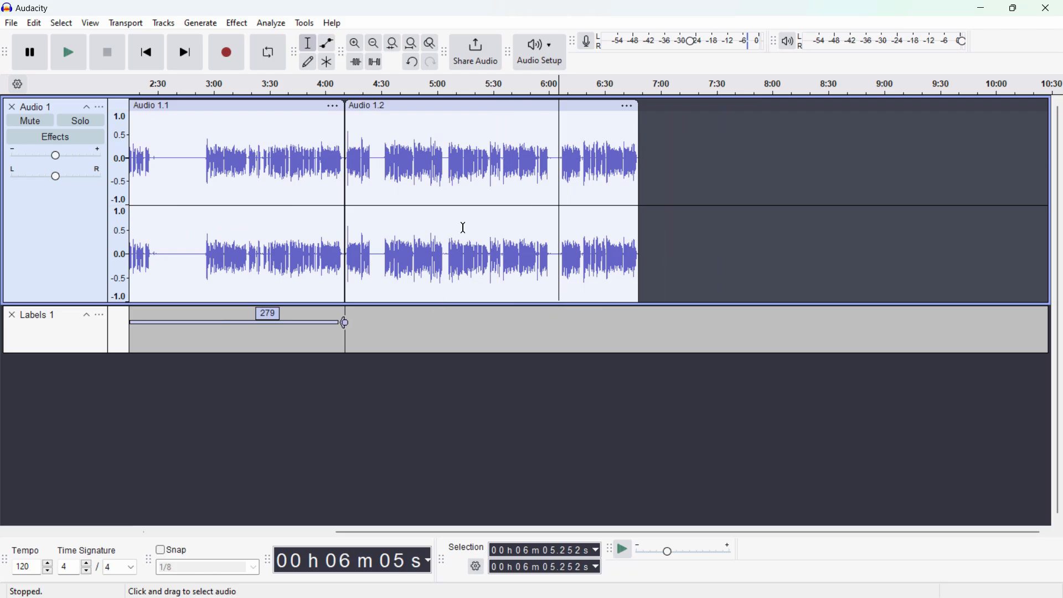
{"action": "scroll", "coordinate": [390, 388], "scroll_direction": "down", "scroll_amount": 1}
{"action": "scroll", "coordinate": [390, 387], "scroll_direction": "down", "scroll_amount": 1}
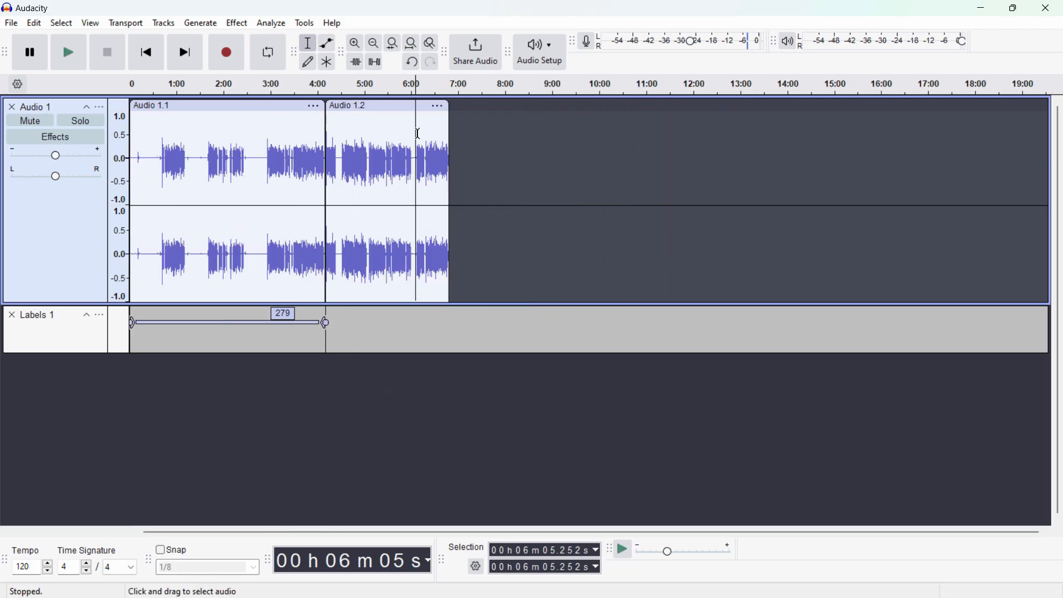
{"action": "left_click", "coordinate": [399, 107]}
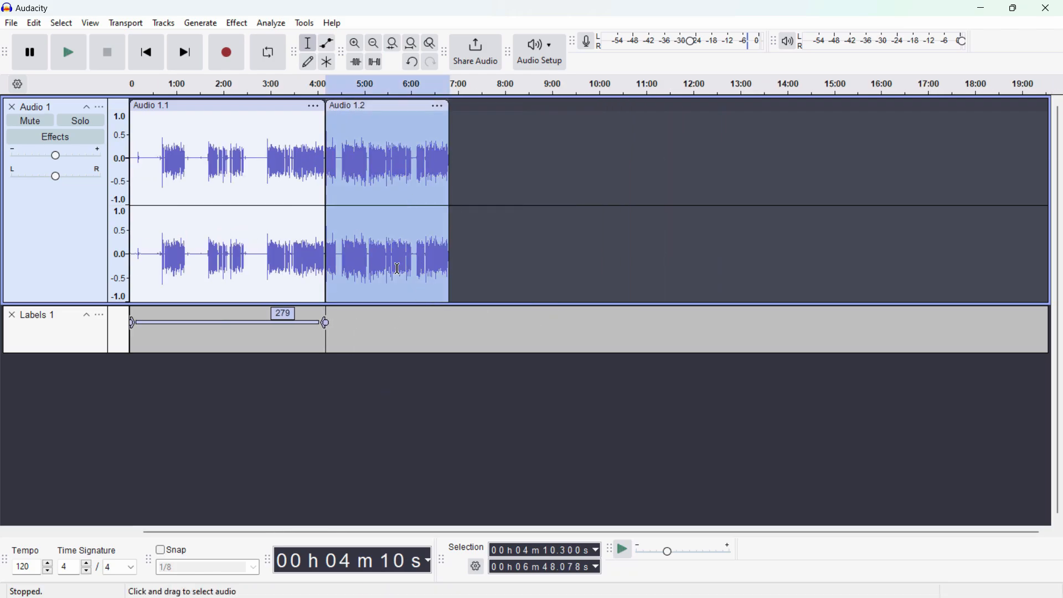
{"action": "key", "text": "ctrl+b"}
{"action": "type", "text": "10"}
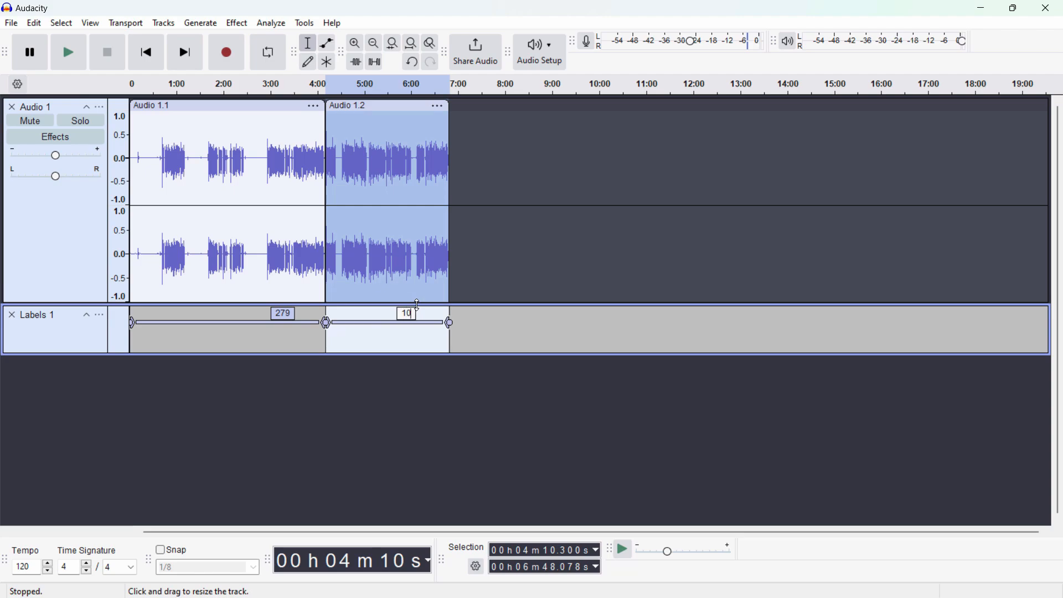
{"action": "type", "text": "36"}
{"action": "key", "text": "Return"}
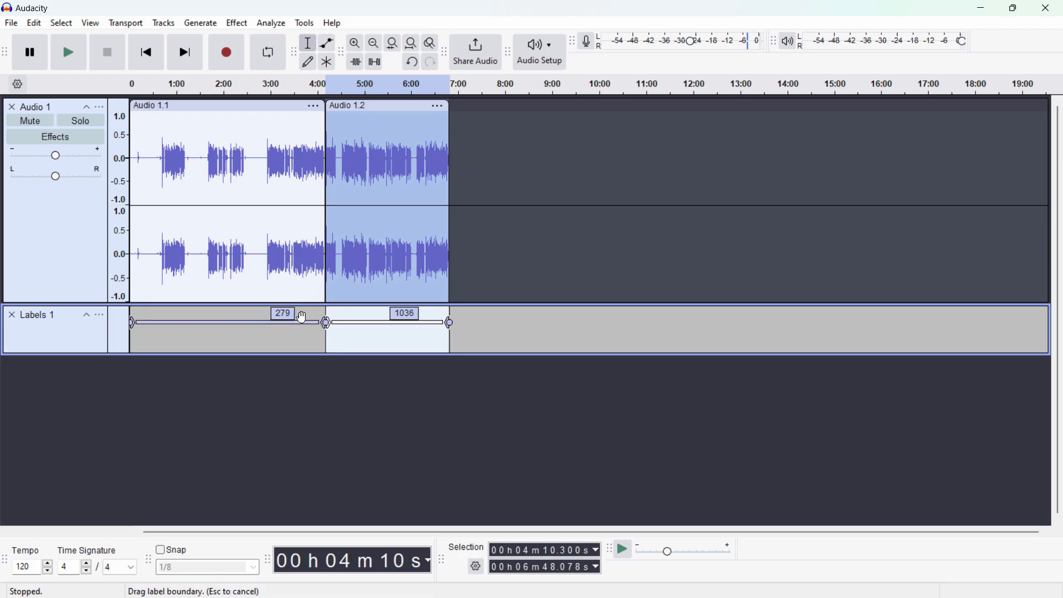
Export the audio to the Desktop as multiple MP3 files split by labels, with Sample Audacity as the file name.
{"action": "left_click", "coordinate": [11, 23]}
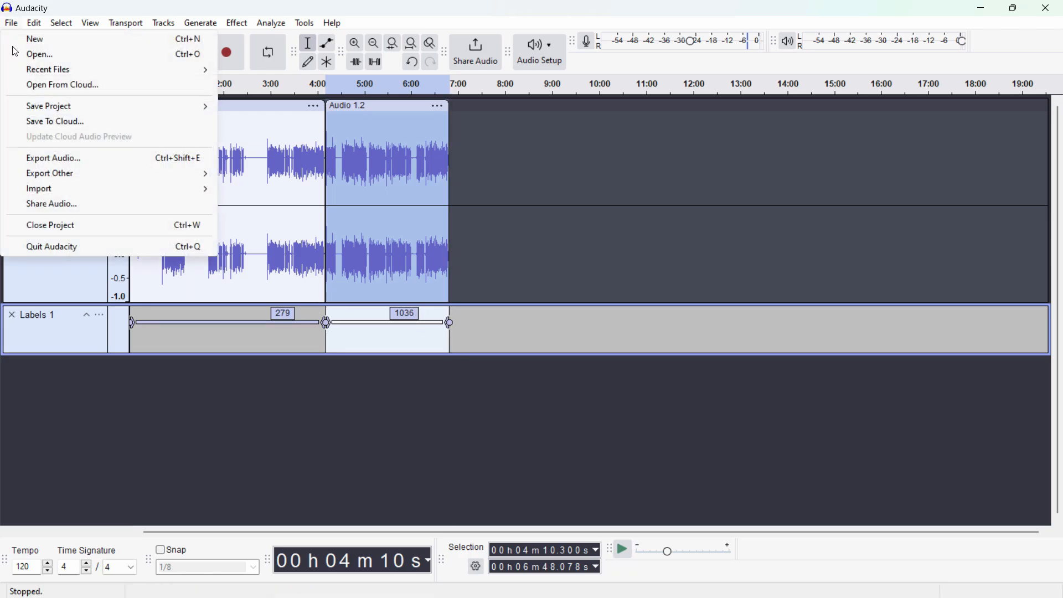
{"action": "left_click", "coordinate": [86, 164]}
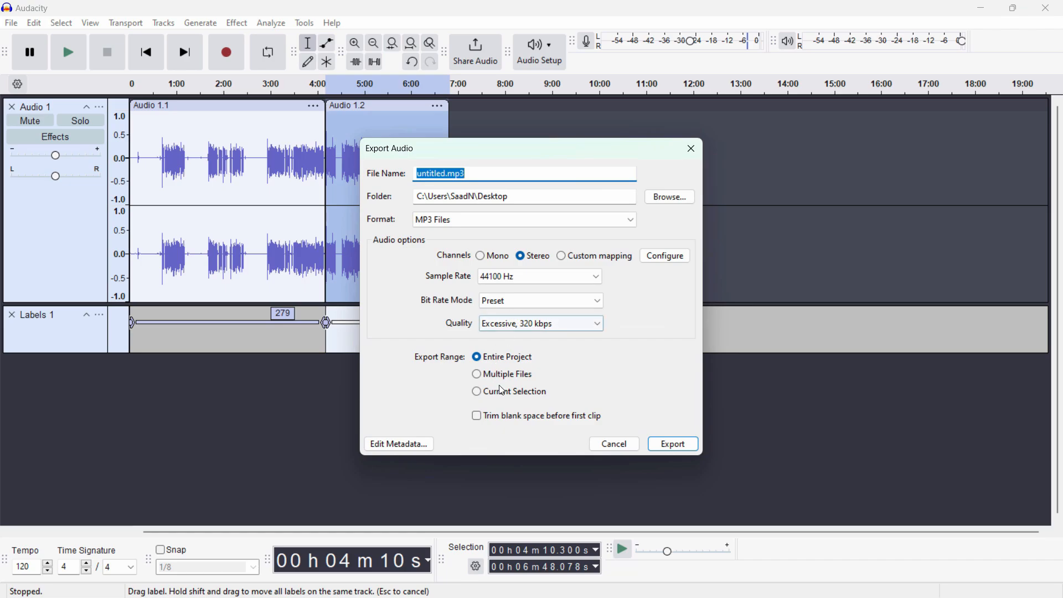
{"action": "left_click", "coordinate": [486, 380]}
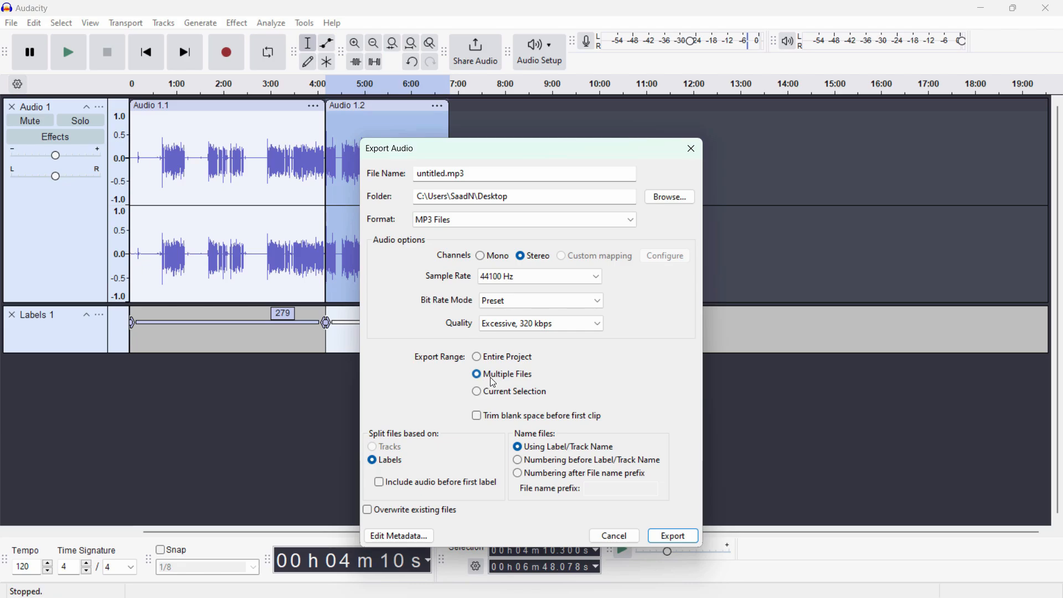
{"action": "left_click", "coordinate": [671, 197]}
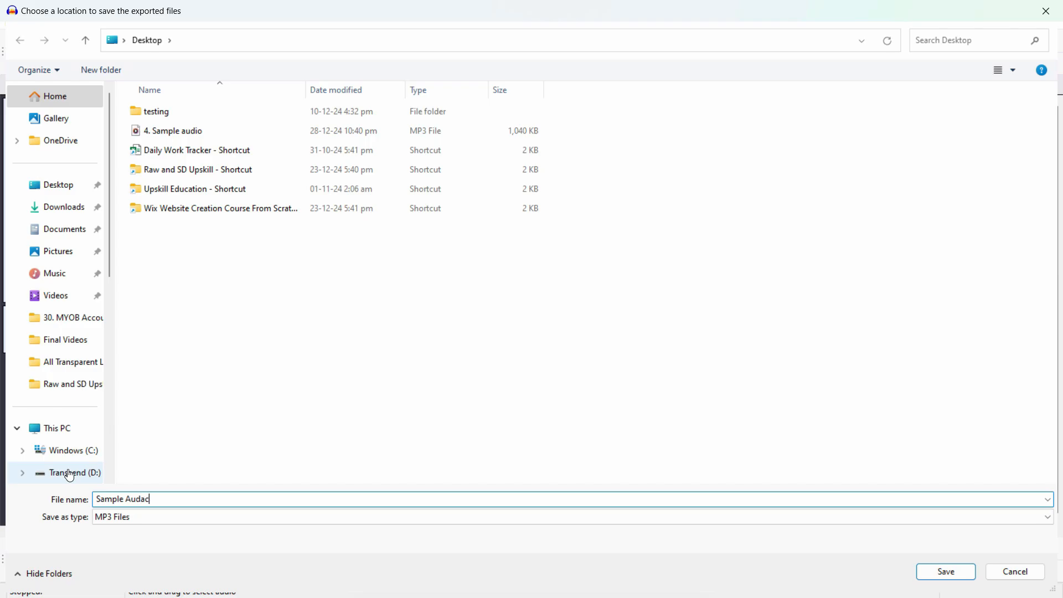
{"action": "key", "text": "Escape"}
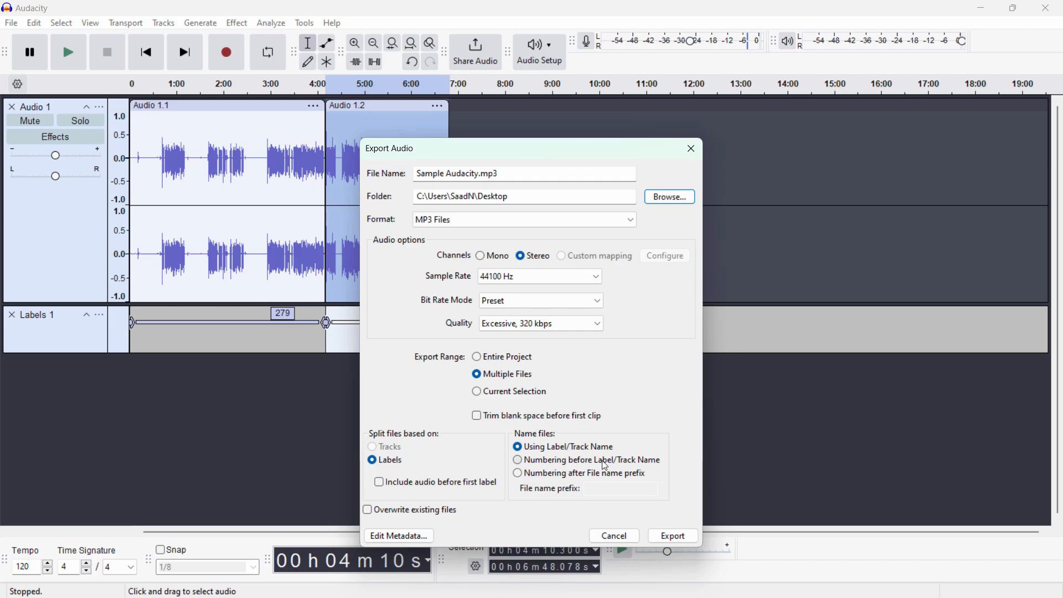
{"action": "left_click", "coordinate": [671, 537]}
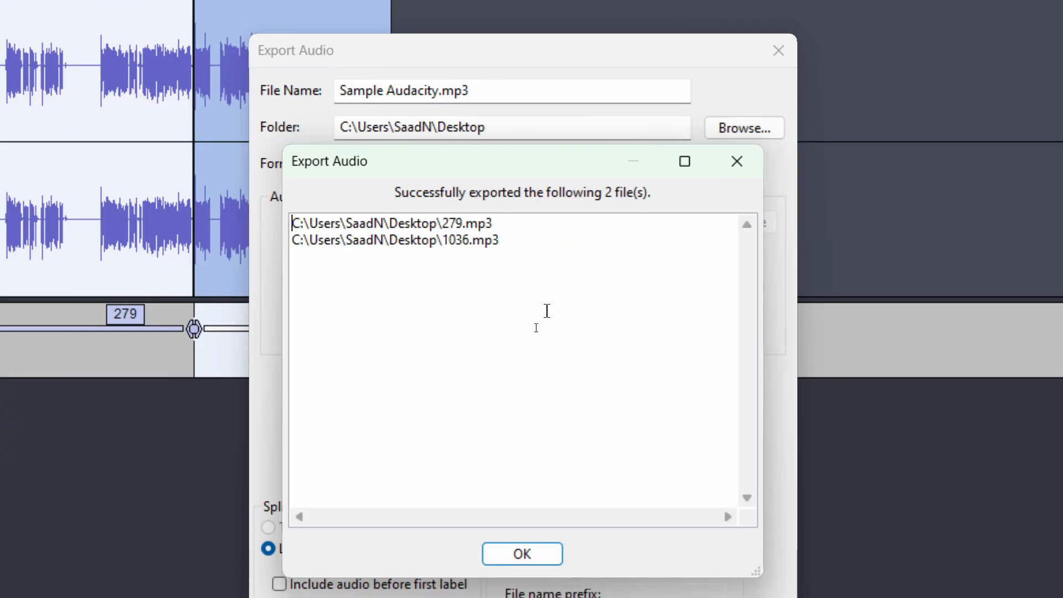
{"action": "left_click", "coordinate": [522, 554]}
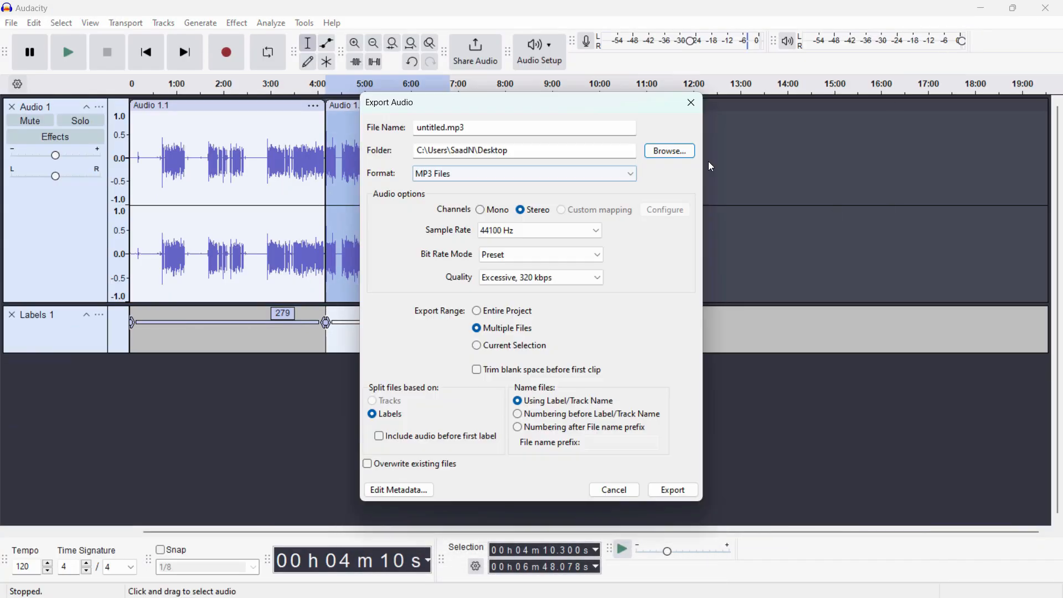
Browse for an export location and create a folder named Test Audacity inside the T folder on the Transcend (D:) drive.
{"action": "left_click", "coordinate": [670, 151]}
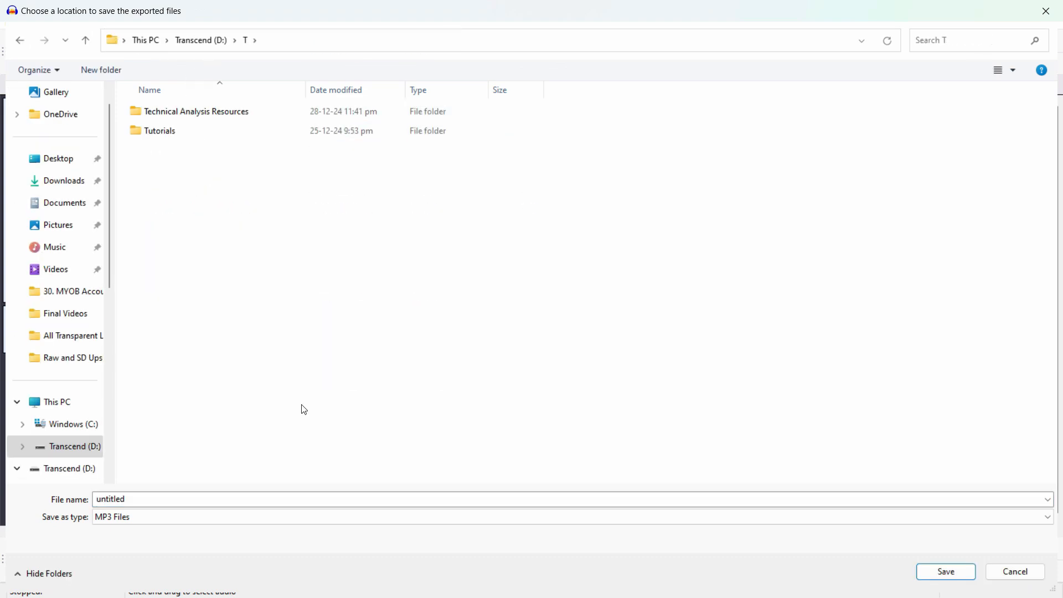
{"action": "right_click", "coordinate": [315, 376]}
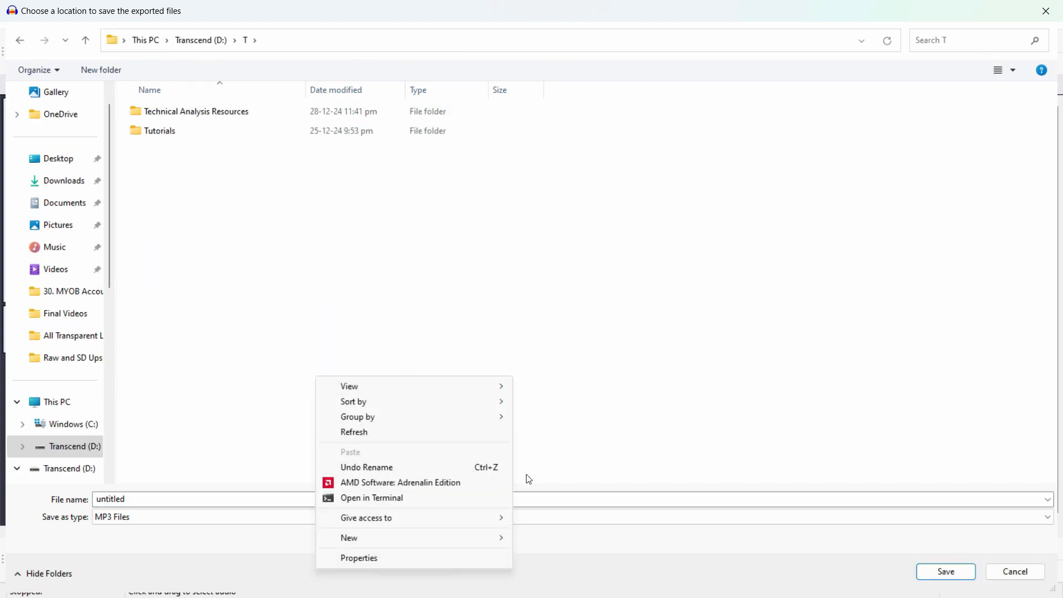
{"action": "left_click", "coordinate": [581, 368]}
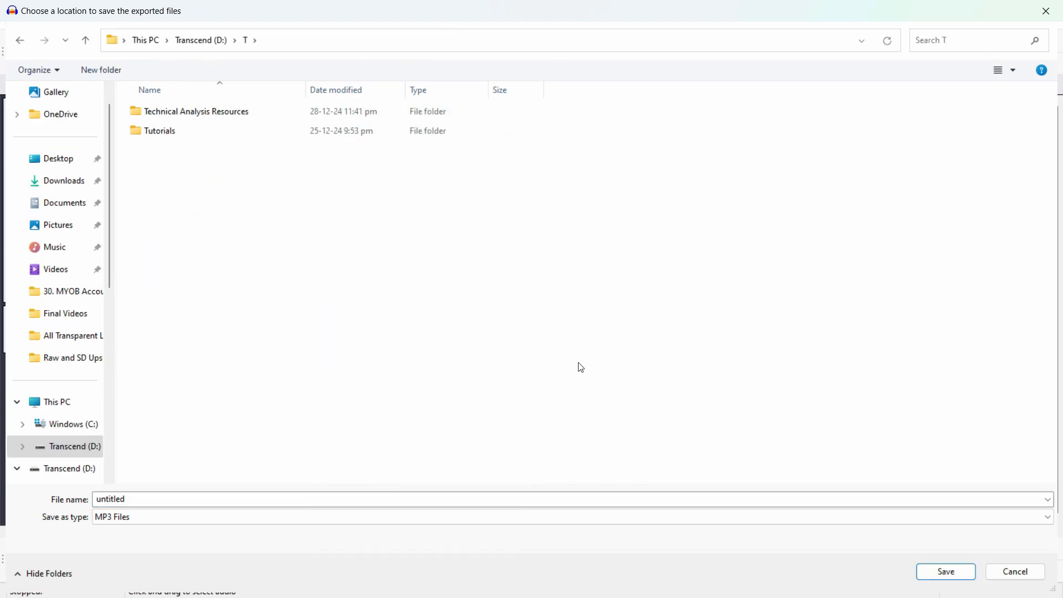
{"action": "type", "text": "Test Audacity"}
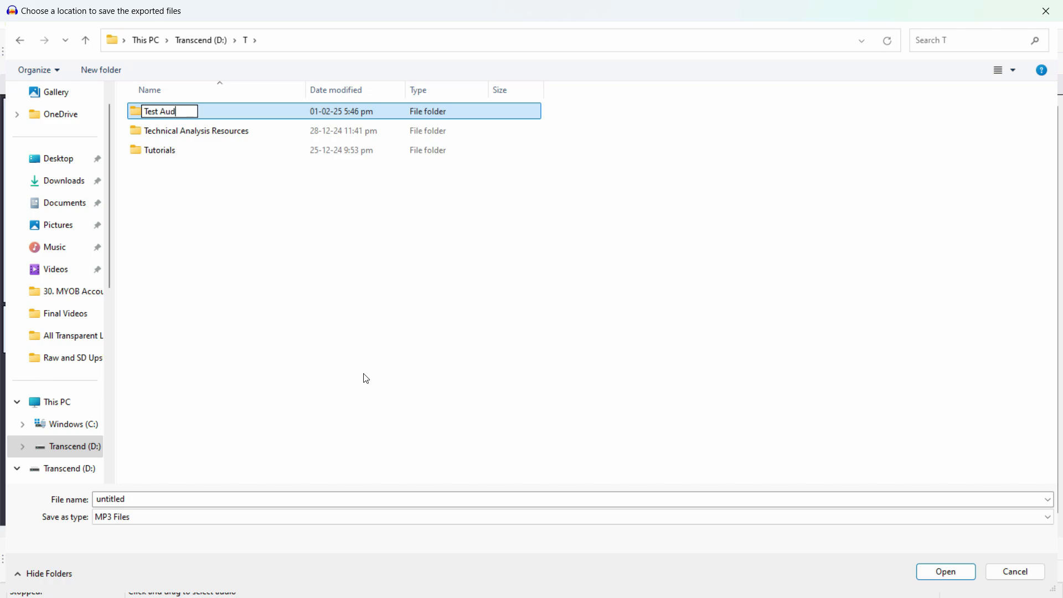
{"action": "key", "text": "Return"}
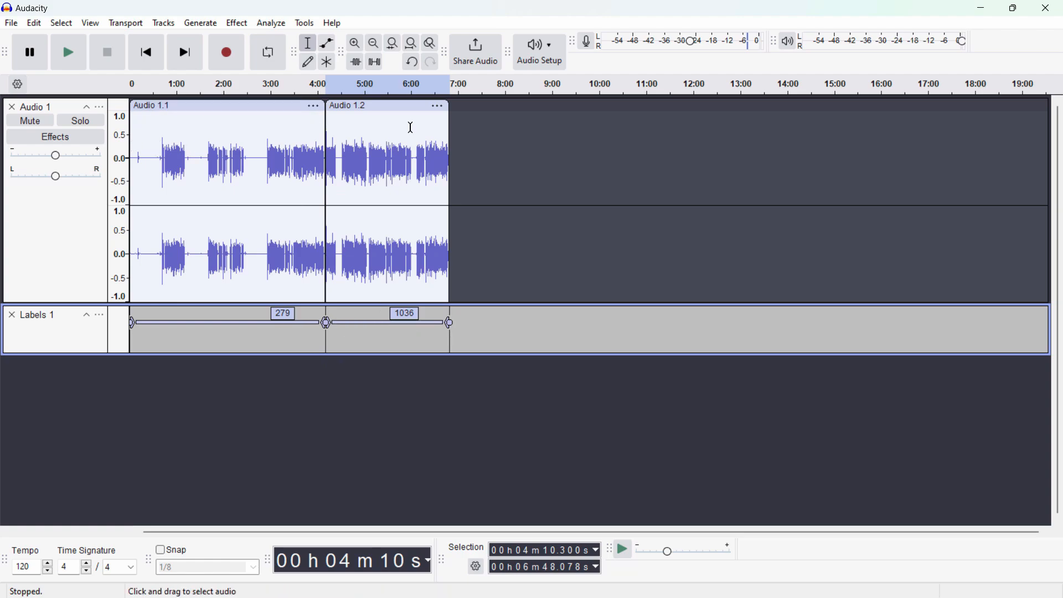
Select all the audio and both labels in the project.
{"action": "left_click", "coordinate": [13, 27]}
{"action": "left_click", "coordinate": [225, 148]}
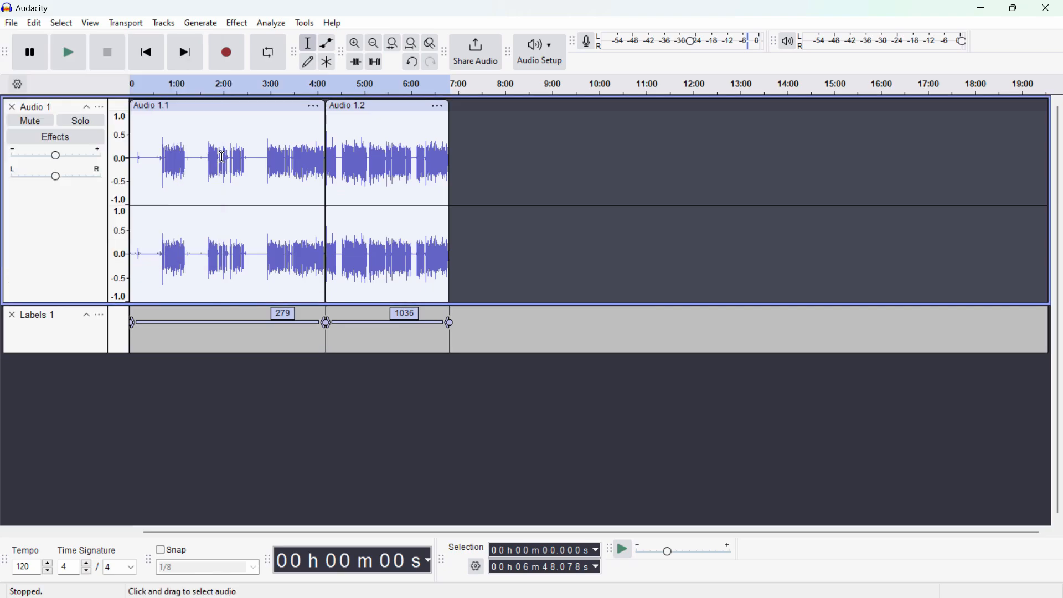
{"action": "left_click", "coordinate": [221, 147]}
{"action": "key", "text": "ctrl+a"}
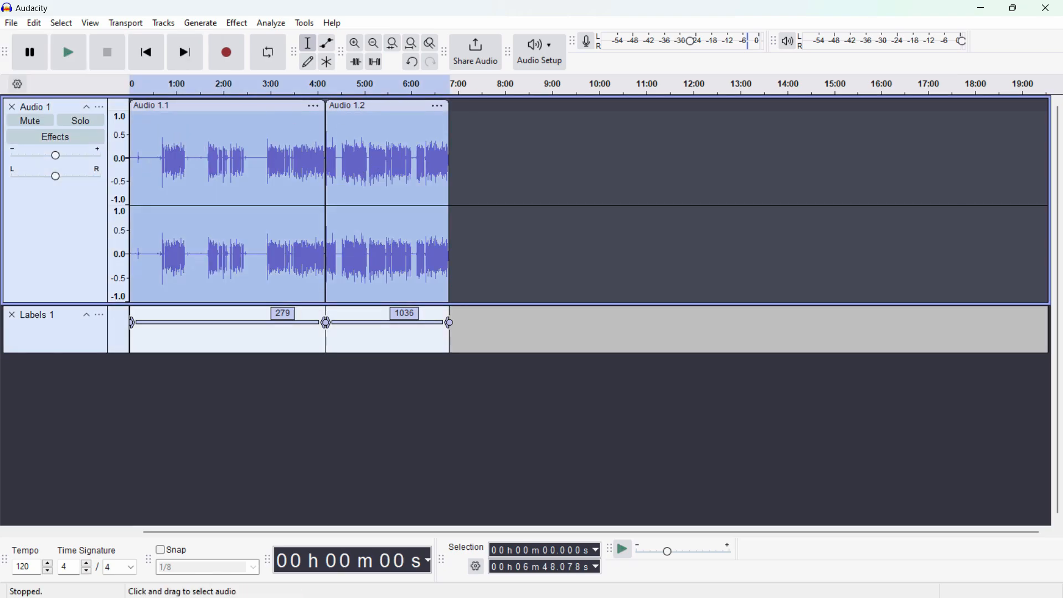
Export the project's audio to D:\T\Test Audacity as multiple MP3 files split by labels and named using the label names.
{"action": "left_click", "coordinate": [13, 27]}
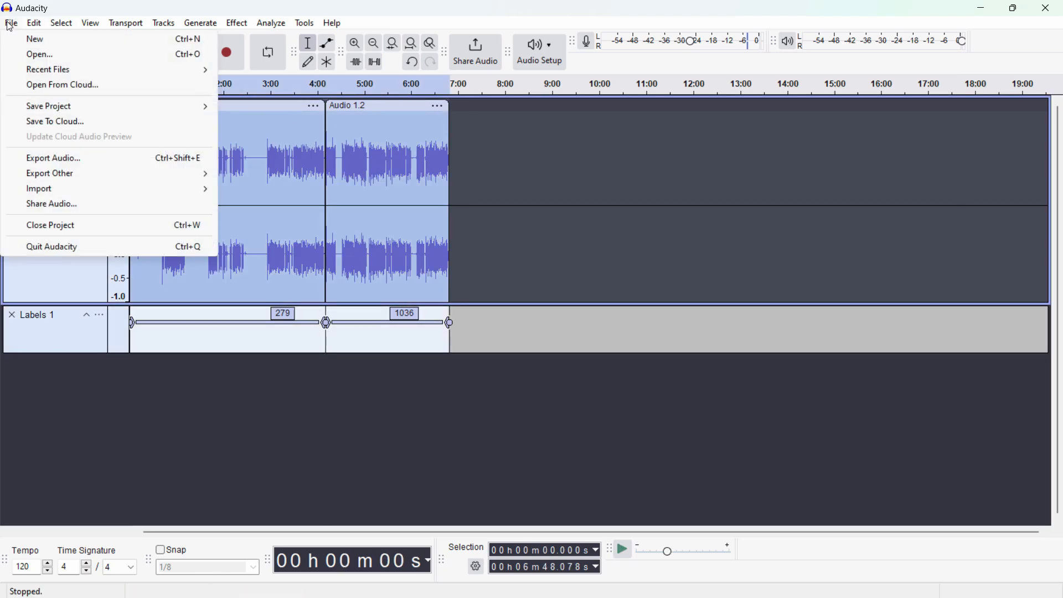
{"action": "left_click", "coordinate": [92, 165]}
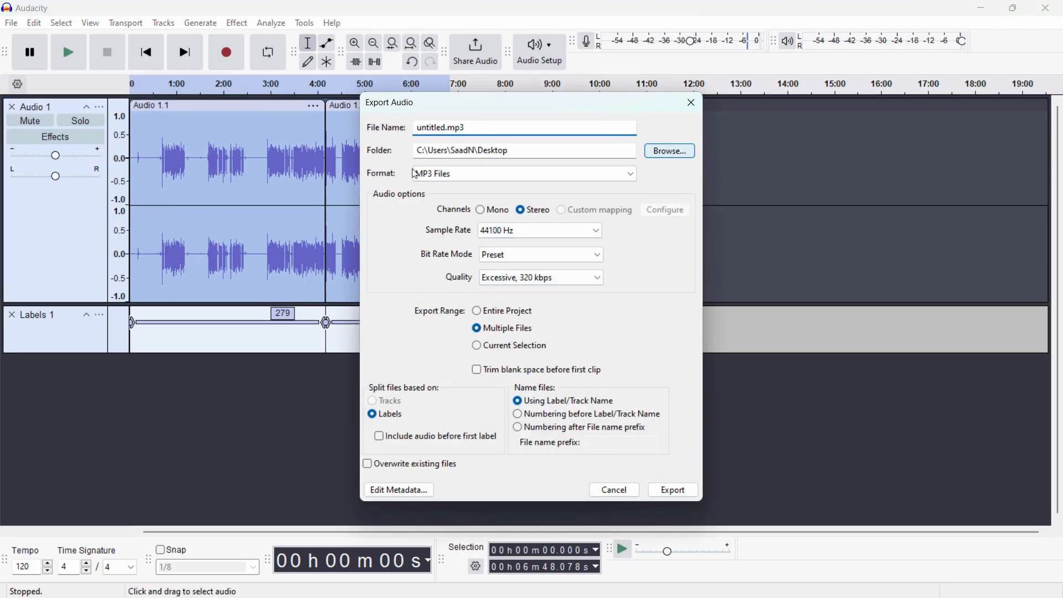
{"action": "left_click", "coordinate": [663, 157]}
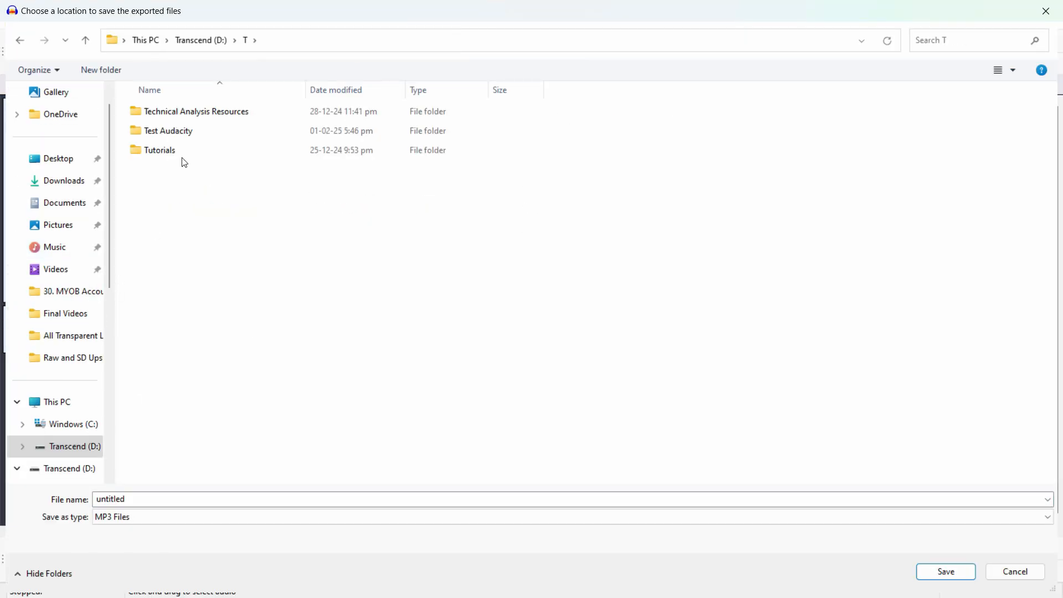
{"action": "left_click", "coordinate": [185, 132]}
{"action": "left_click", "coordinate": [176, 137]}
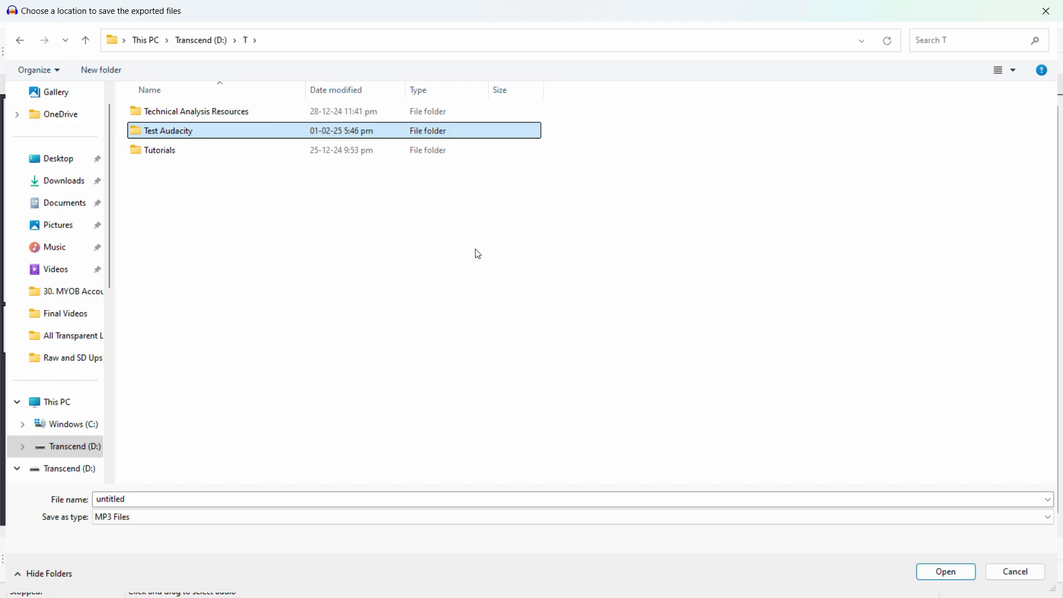
{"action": "left_click", "coordinate": [948, 573]}
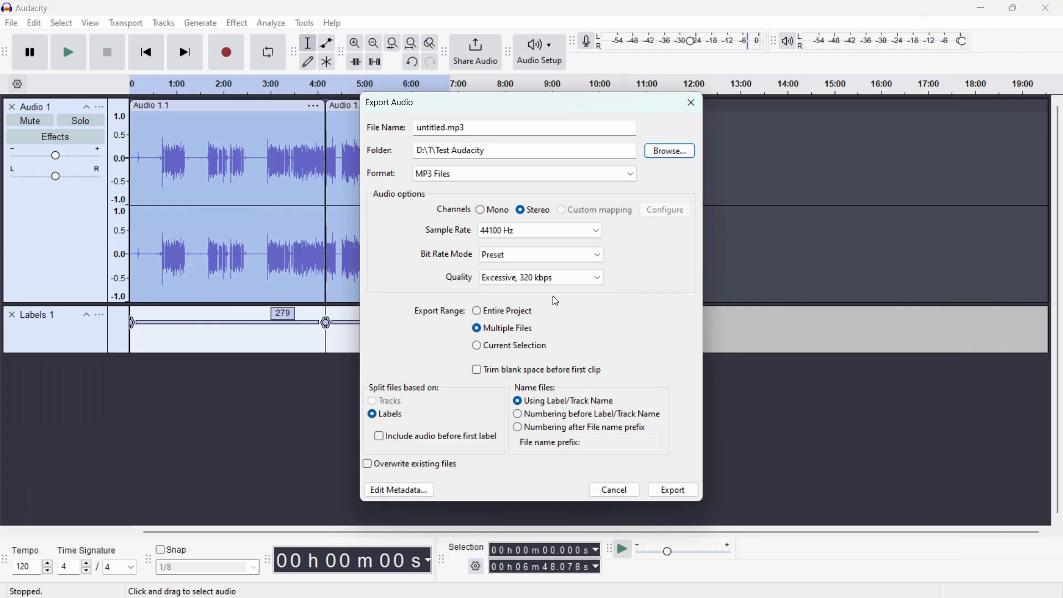
{"action": "left_click", "coordinate": [508, 132]}
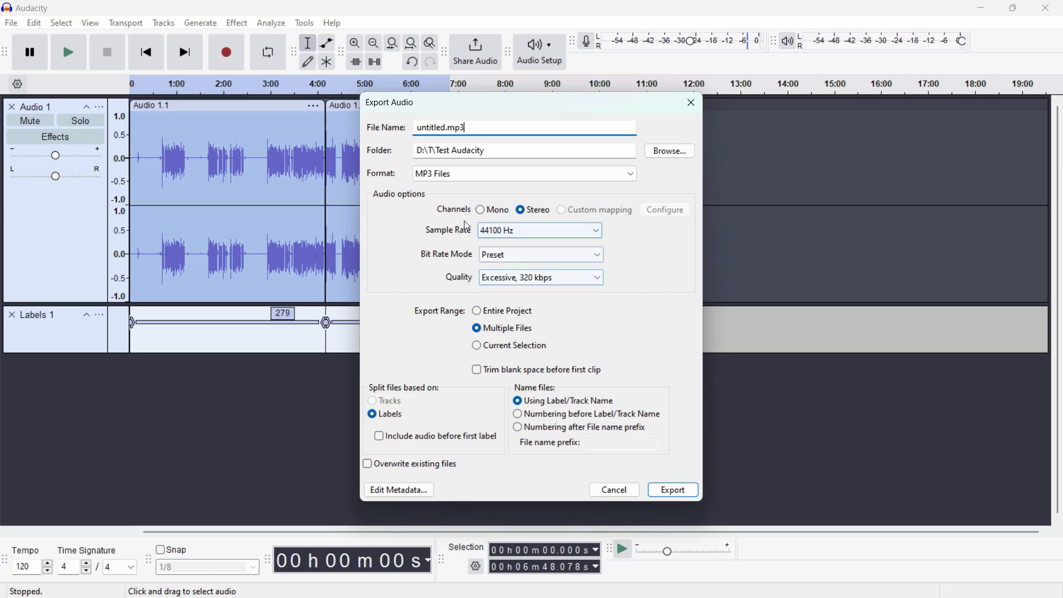
{"action": "left_click", "coordinate": [685, 494]}
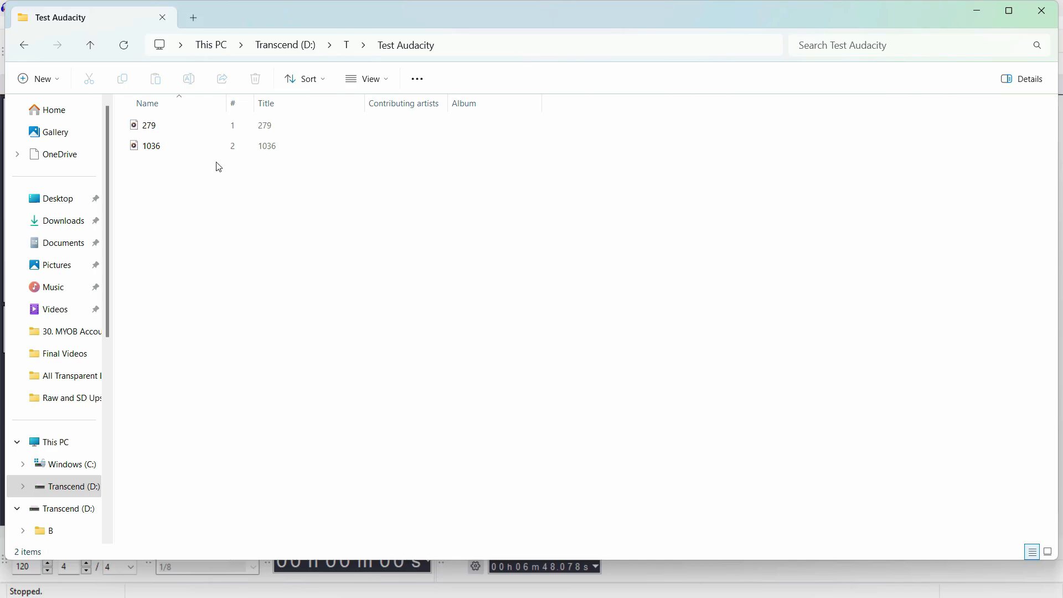
Enlarge the file icons in the Test Audacity folder and check the properties of the exported 279 file.
{"action": "scroll", "coordinate": [223, 226], "scroll_direction": "up", "scroll_amount": 3}
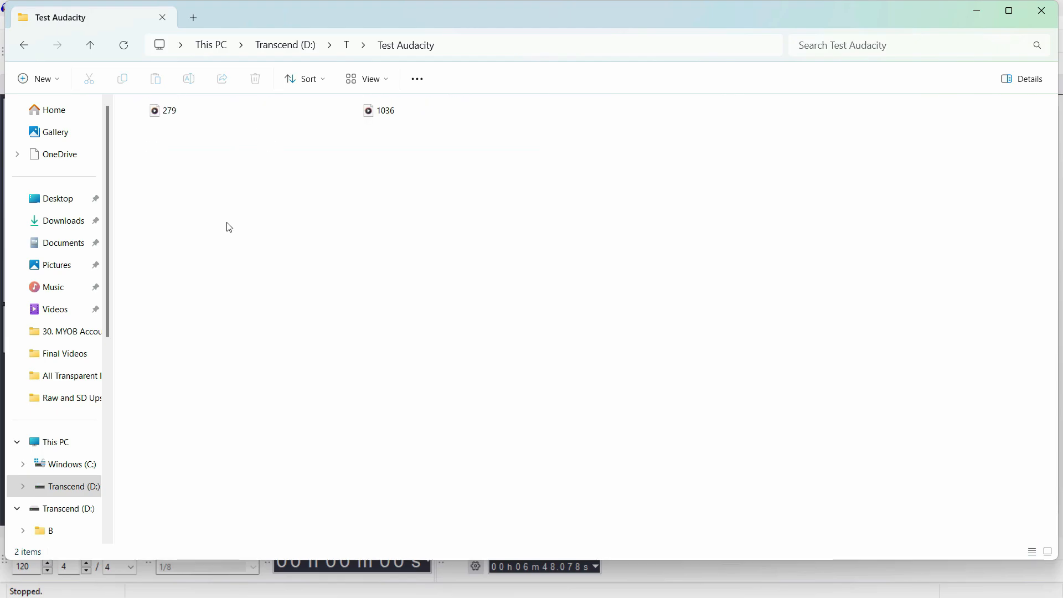
{"action": "scroll", "coordinate": [247, 228], "scroll_direction": "up", "scroll_amount": 1}
{"action": "left_click", "coordinate": [154, 150]}
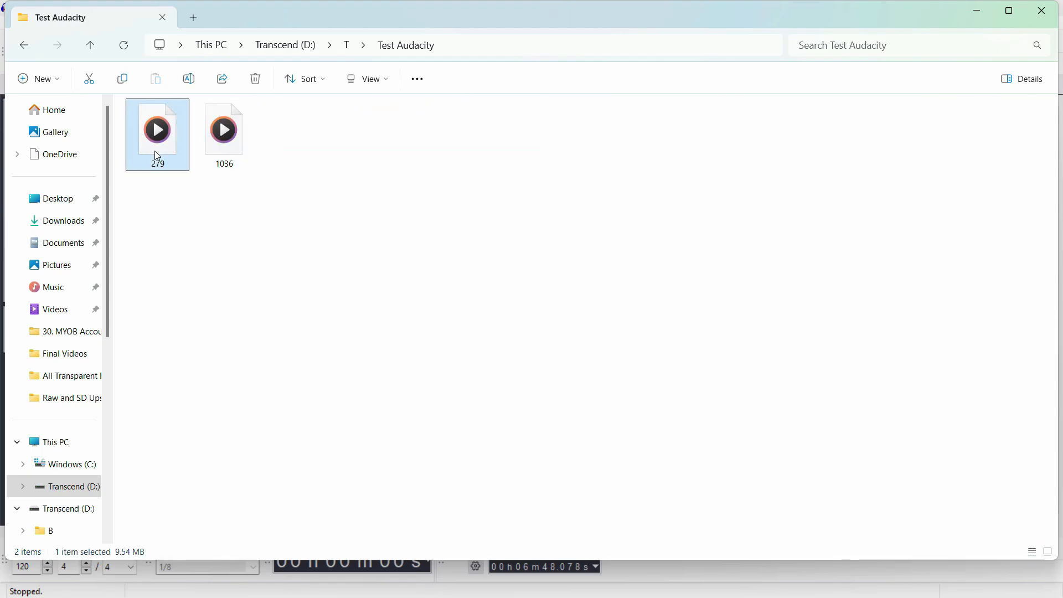
{"action": "key", "text": "alt+Return"}
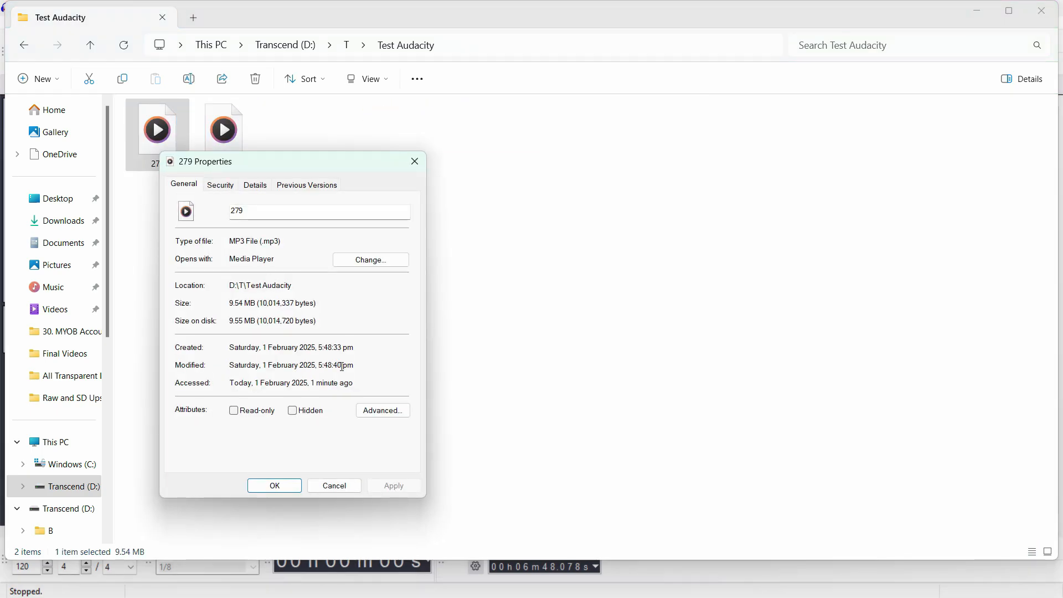
{"action": "left_click", "coordinate": [415, 161]}
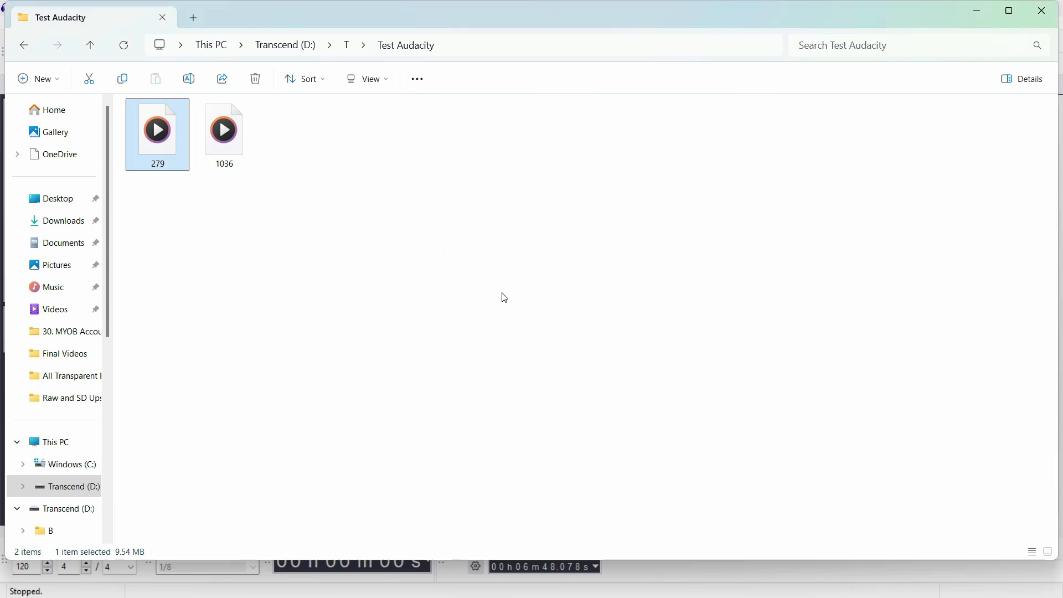
Minimize the Test Audacity folder window and dismiss the export report in Audacity.
{"action": "left_click", "coordinate": [1011, 112]}
{"action": "left_click", "coordinate": [979, 20]}
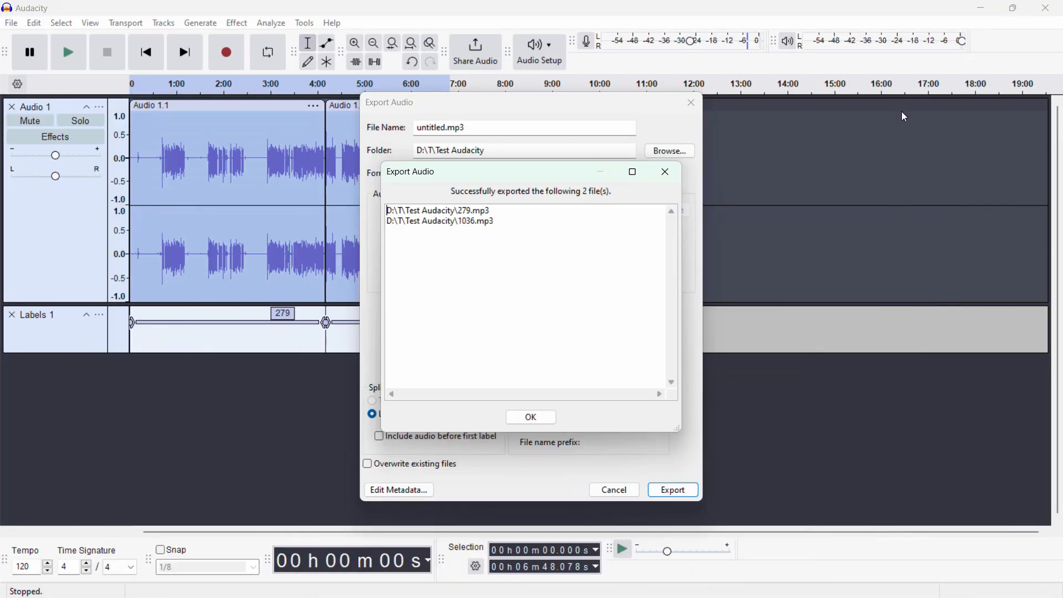
{"action": "left_click", "coordinate": [665, 171]}
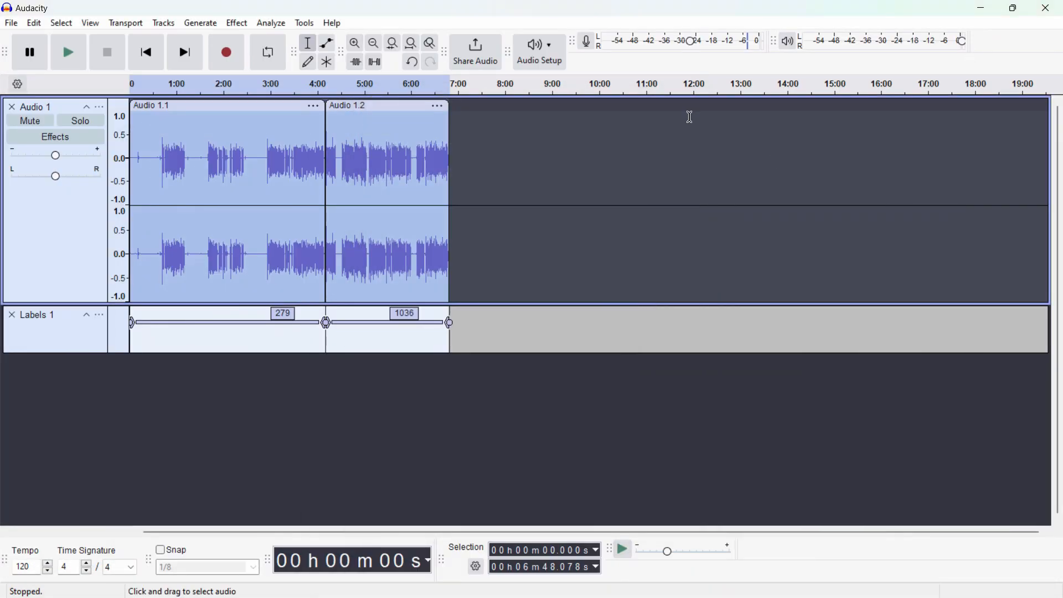